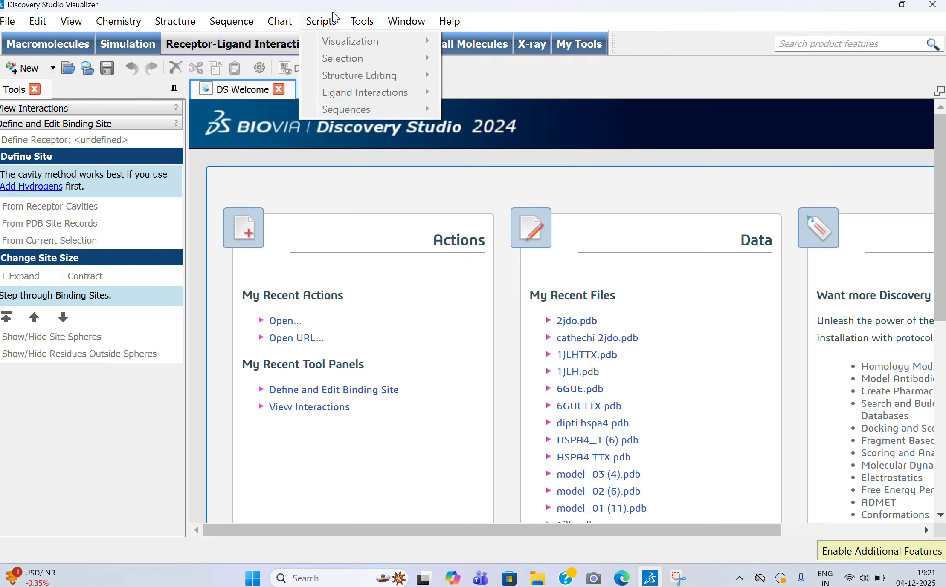
- Start opening a file and browse to the 1m17 folder inside network analysis on the Desktop
click(404, 21)
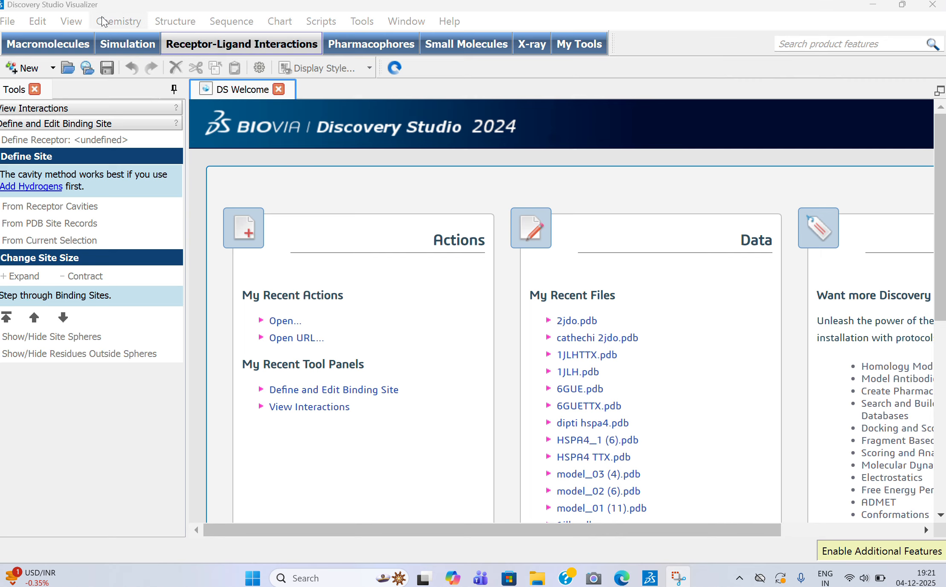
click(13, 25)
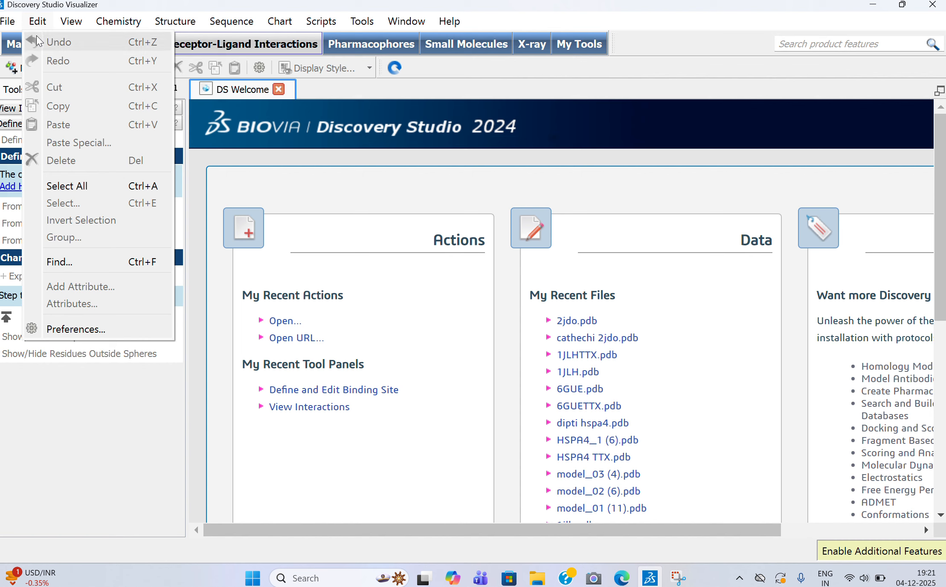
mouse_move(23, 44)
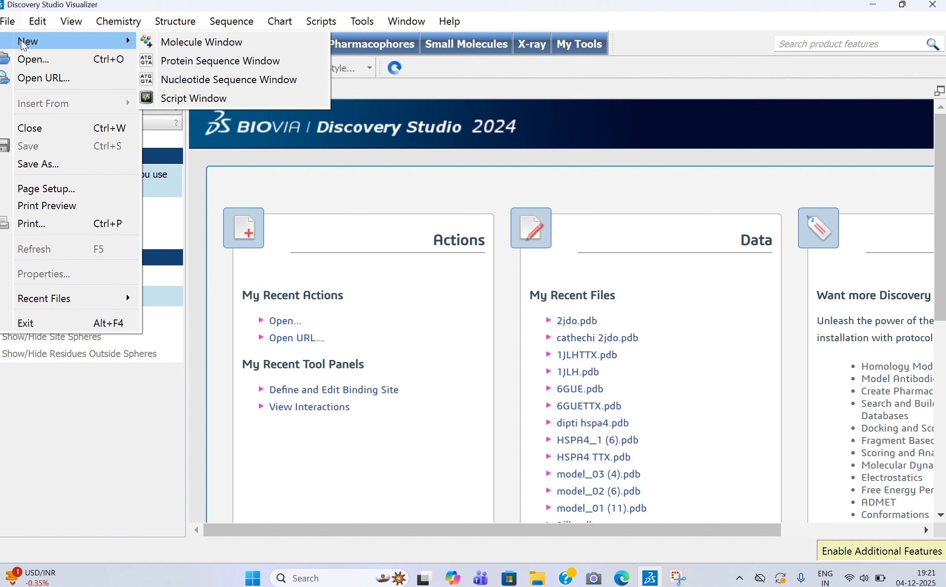
click(37, 56)
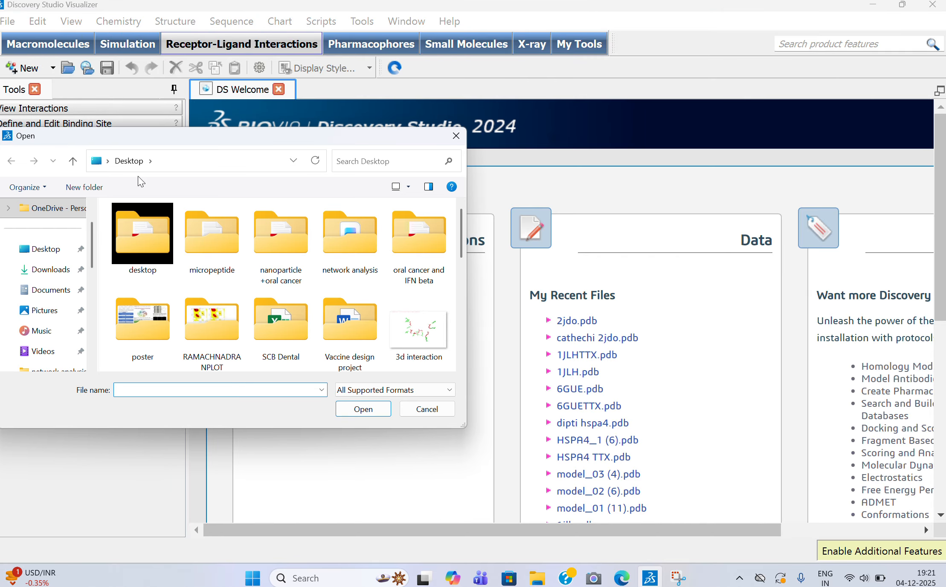
scroll(167, 302, down, 3)
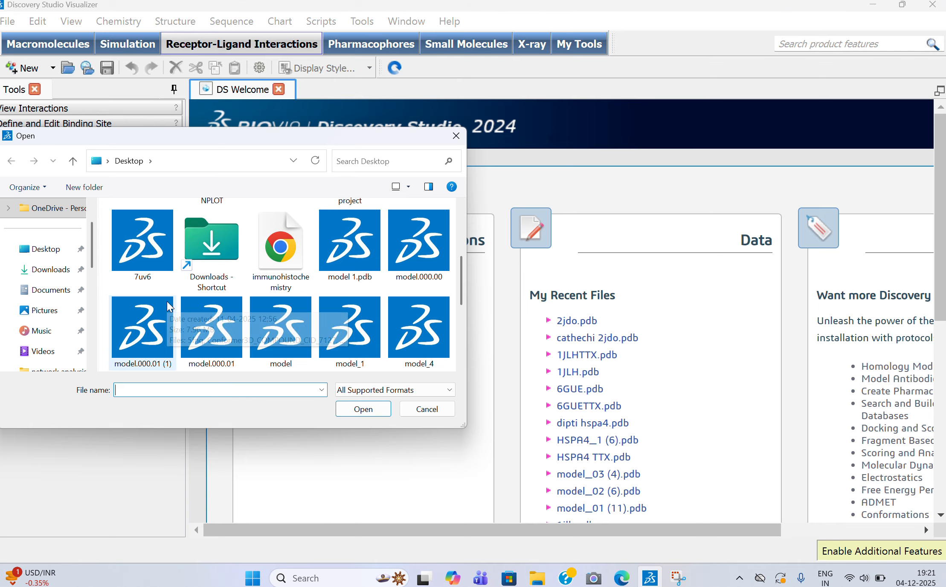
click(46, 250)
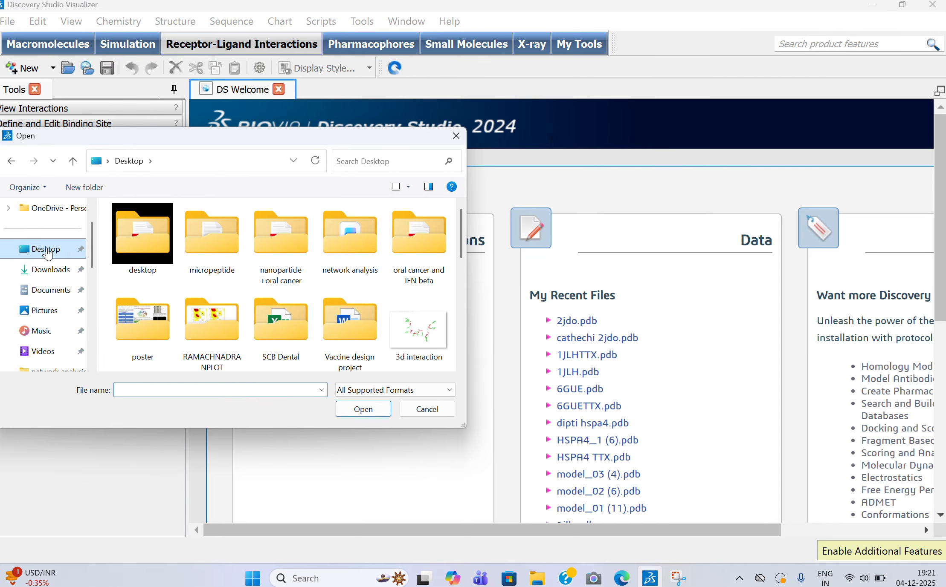
double_click(342, 237)
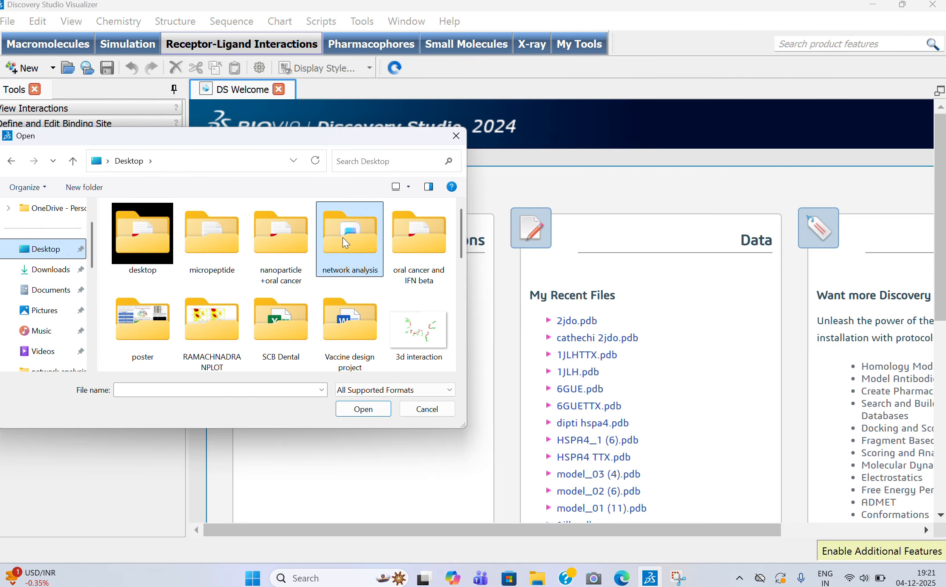
click(331, 228)
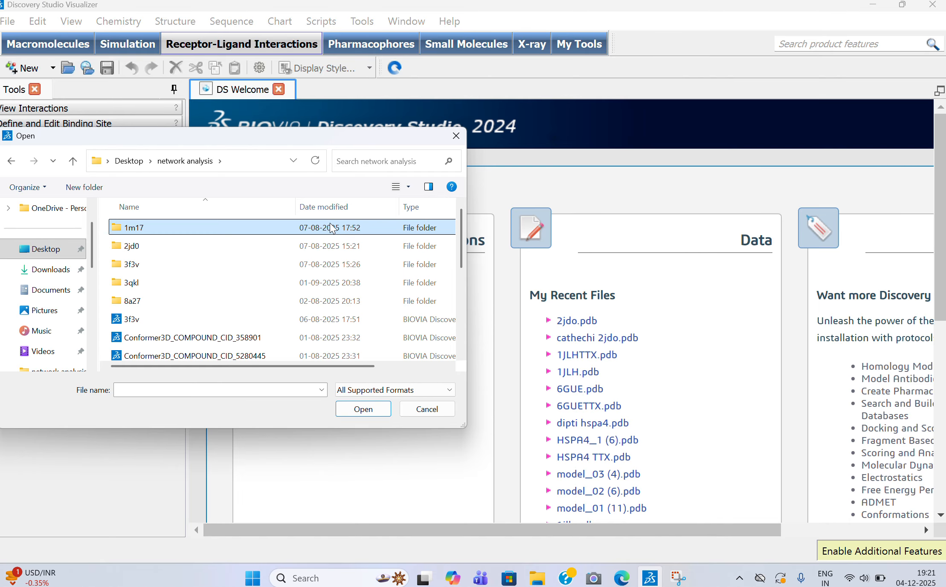
double_click(332, 228)
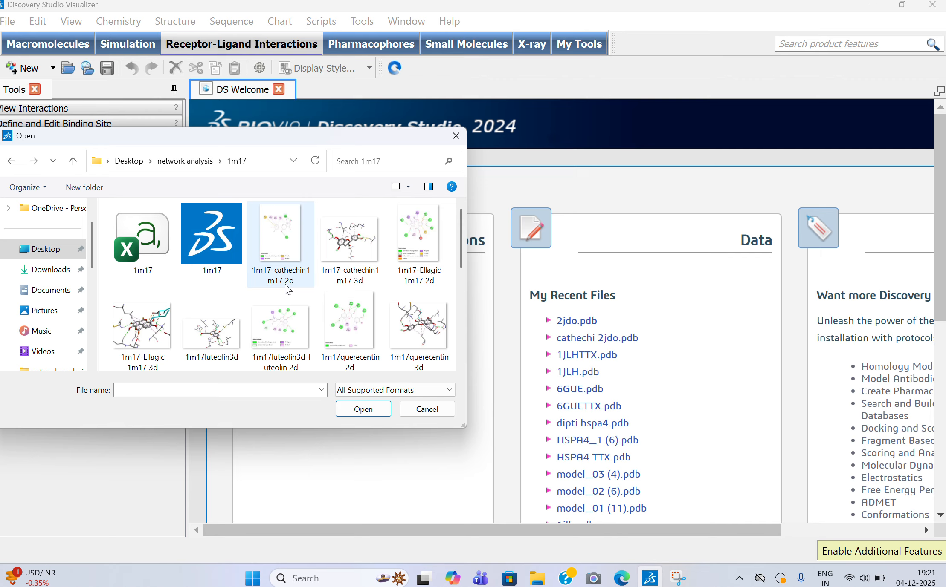
- Open the ligand file cathechin1m17 from the 1m17 folder
scroll(287, 290, down, 5)
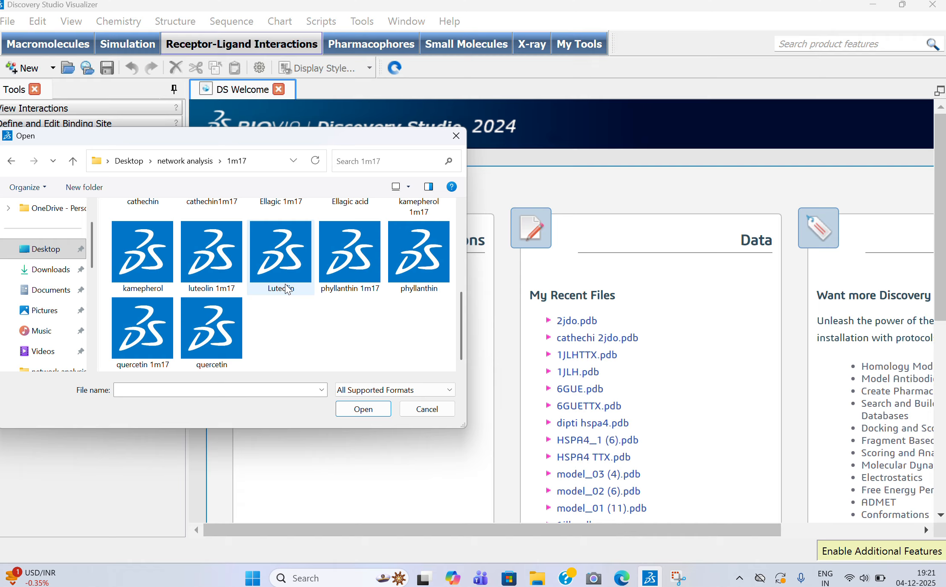
scroll(287, 290, up, 1)
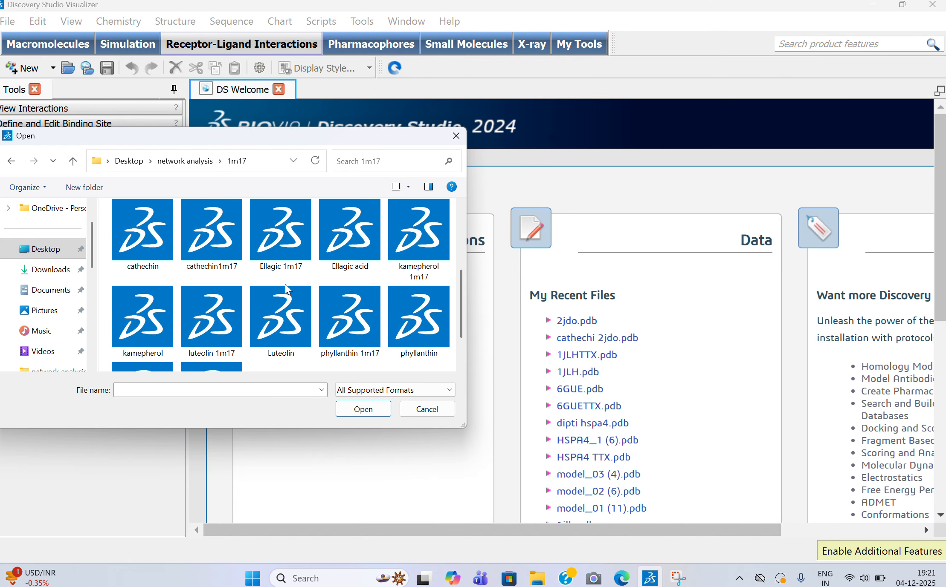
click(230, 232)
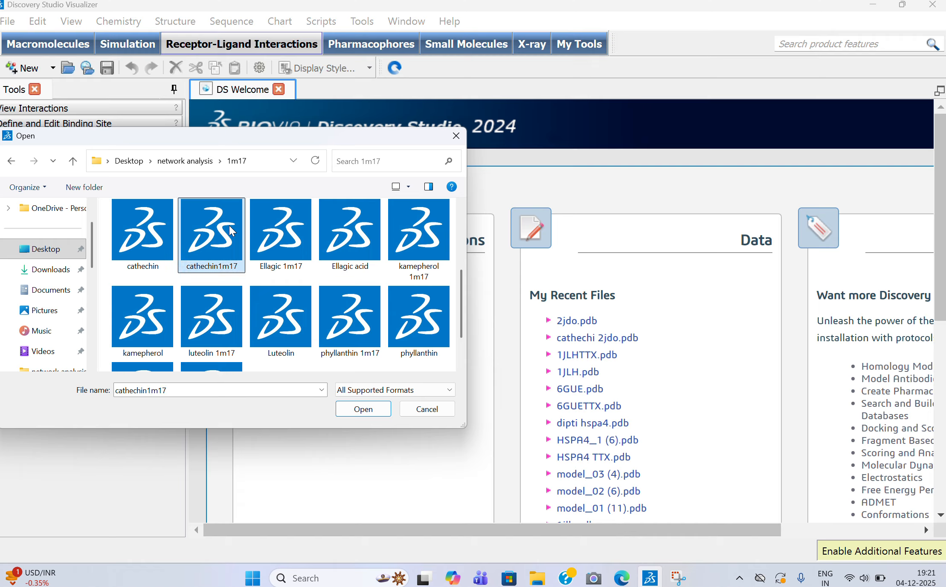
click(362, 410)
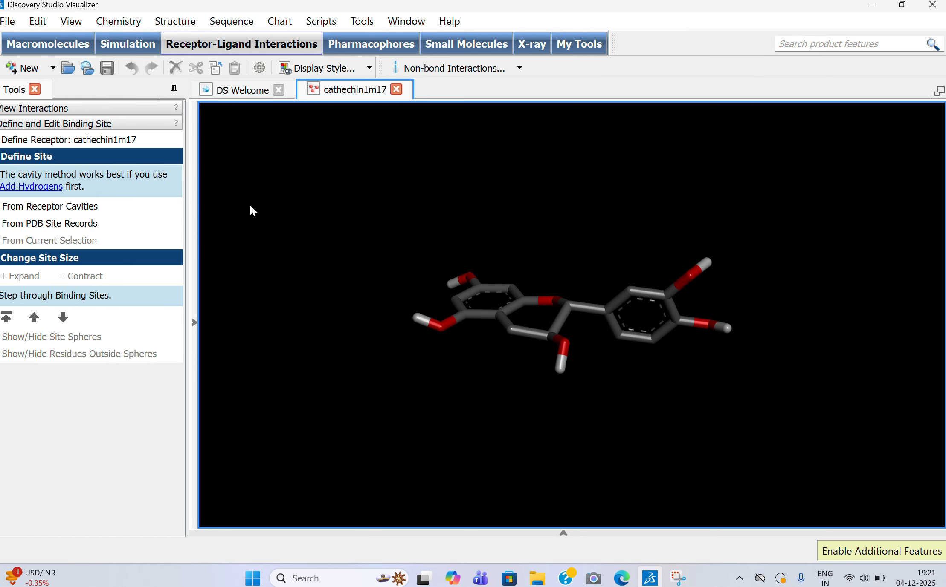
- Open the protein structure file 1m17 in its own window
click(8, 23)
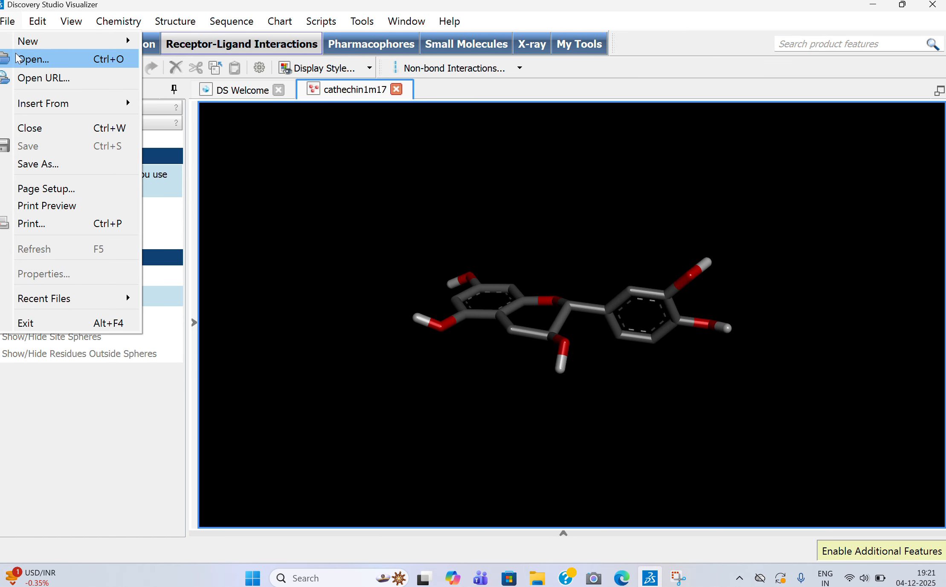
mouse_move(37, 106)
click(46, 60)
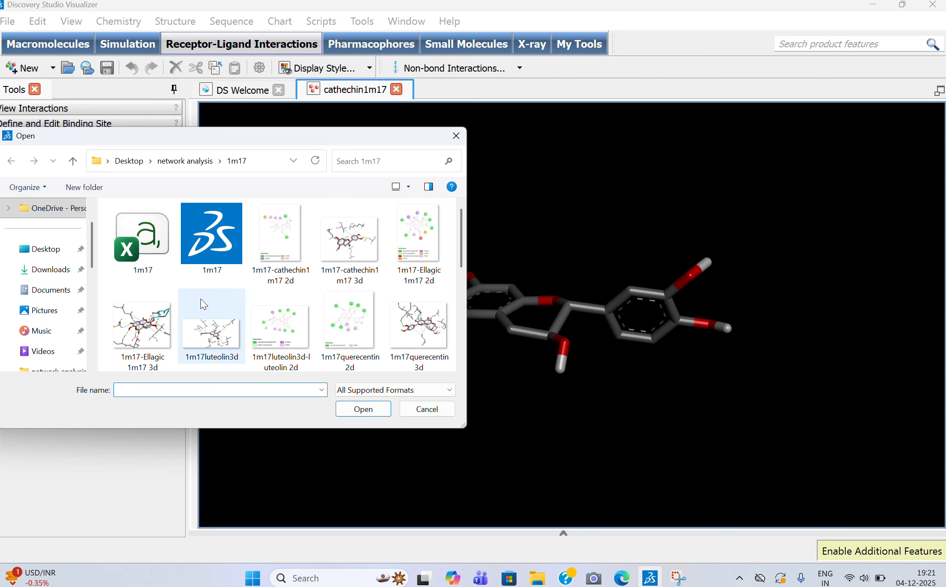
click(211, 237)
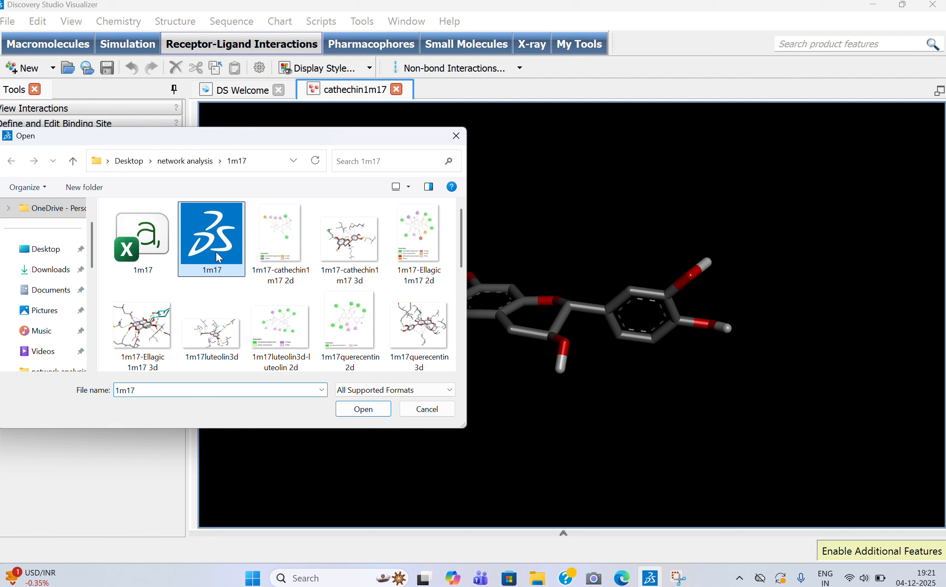
click(363, 409)
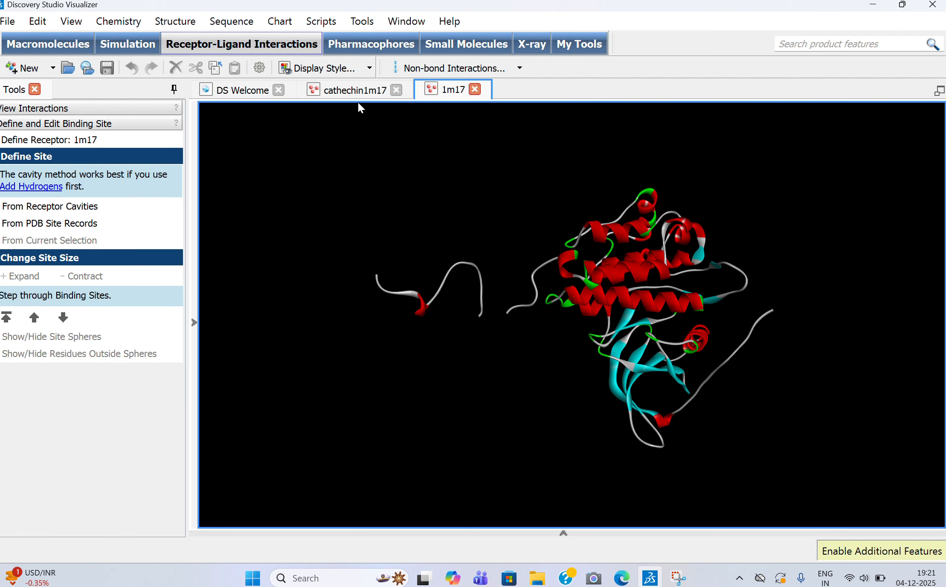
- Copy the ligand from the cathechin1m17 window and paste it into the 1m17 protein window
click(358, 90)
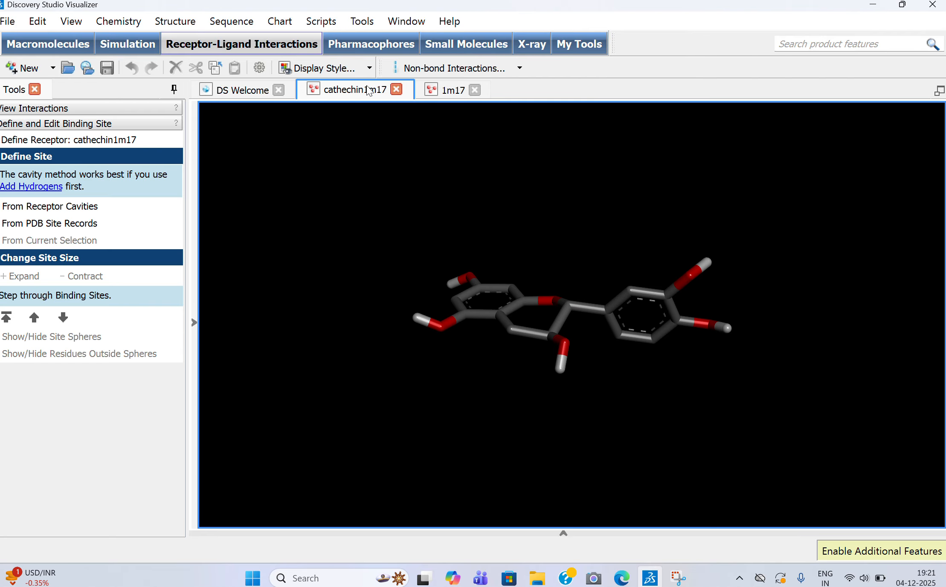
click(448, 93)
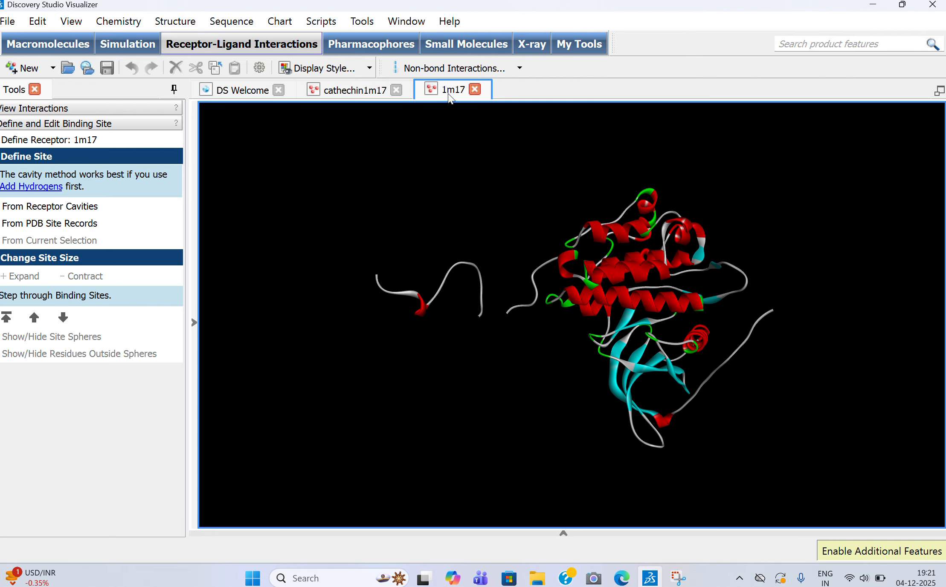
click(372, 92)
right_click(464, 157)
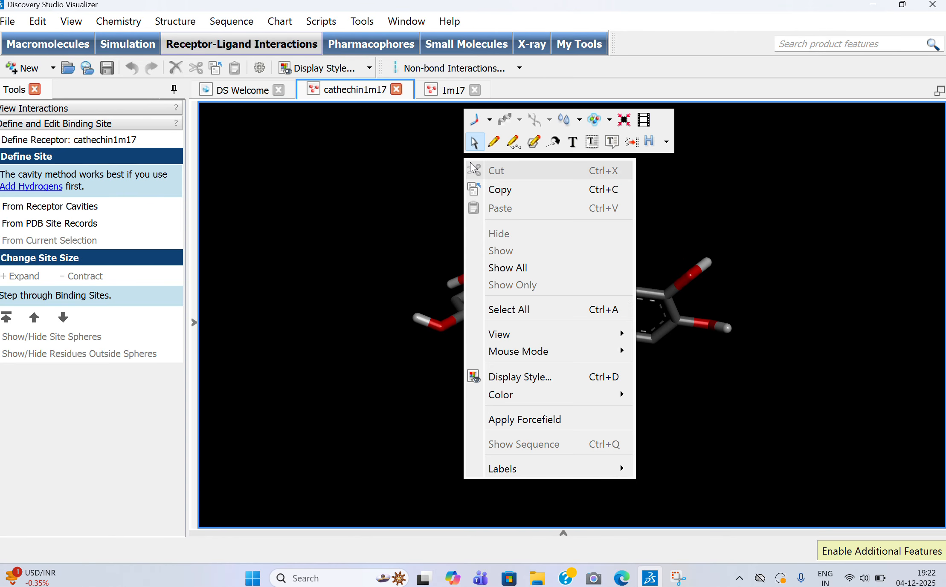
click(494, 179)
click(439, 75)
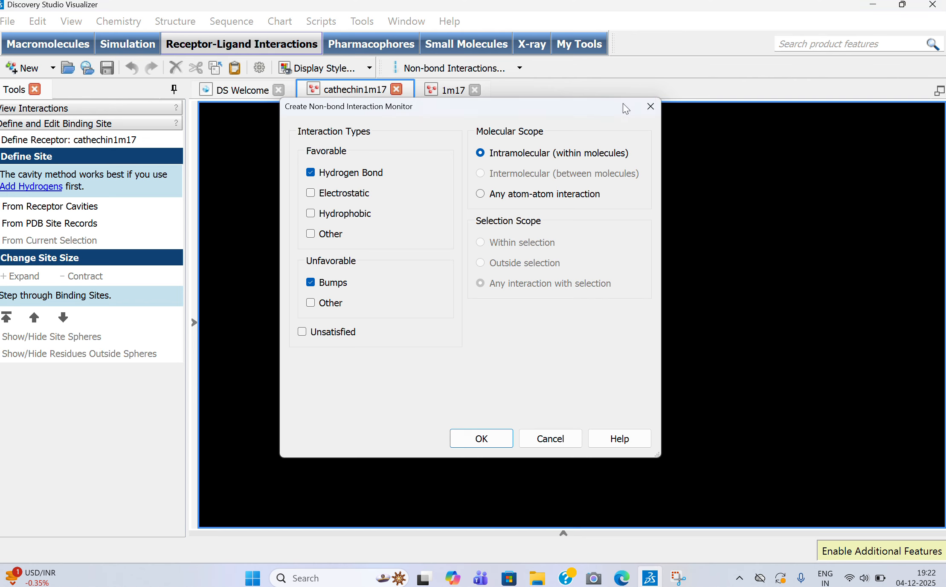
click(650, 107)
click(452, 89)
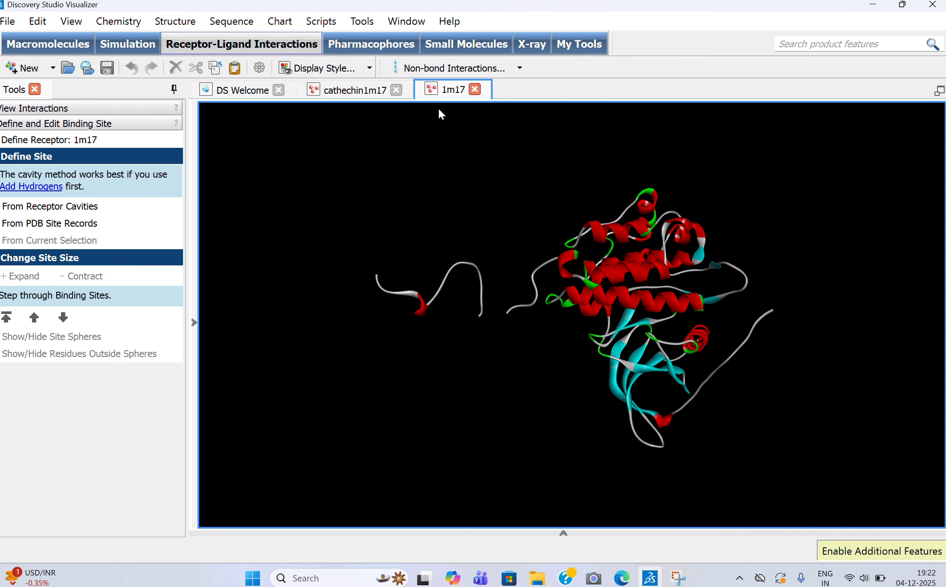
right_click(401, 166)
click(452, 217)
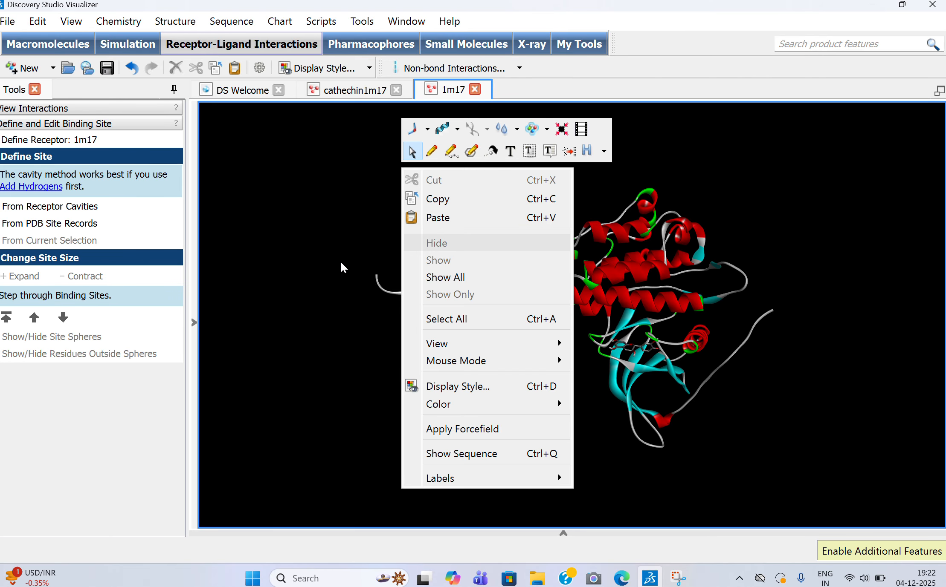
- Show the object hierarchy beside the 1m17 structure and apply the Publication Quality visualization script
click(191, 320)
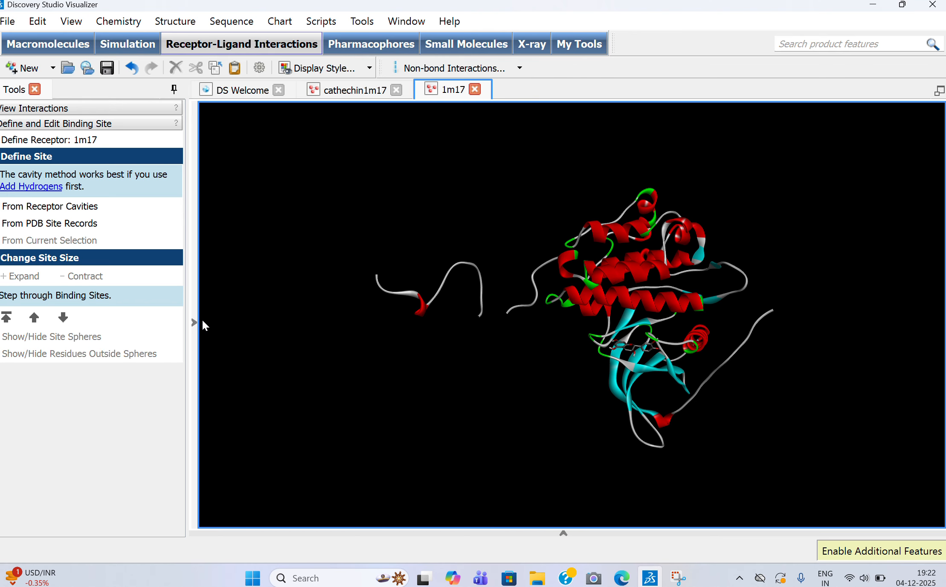
click(196, 324)
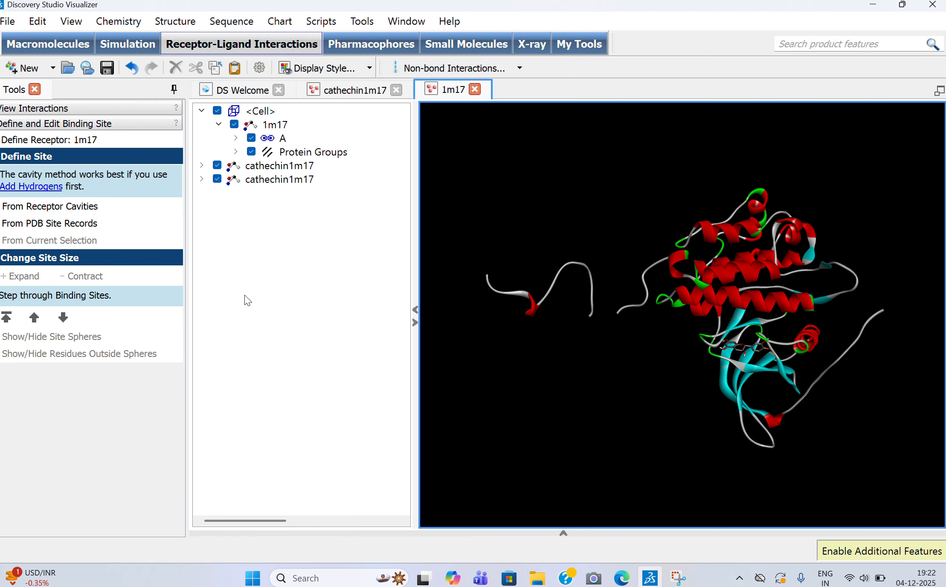
click(412, 22)
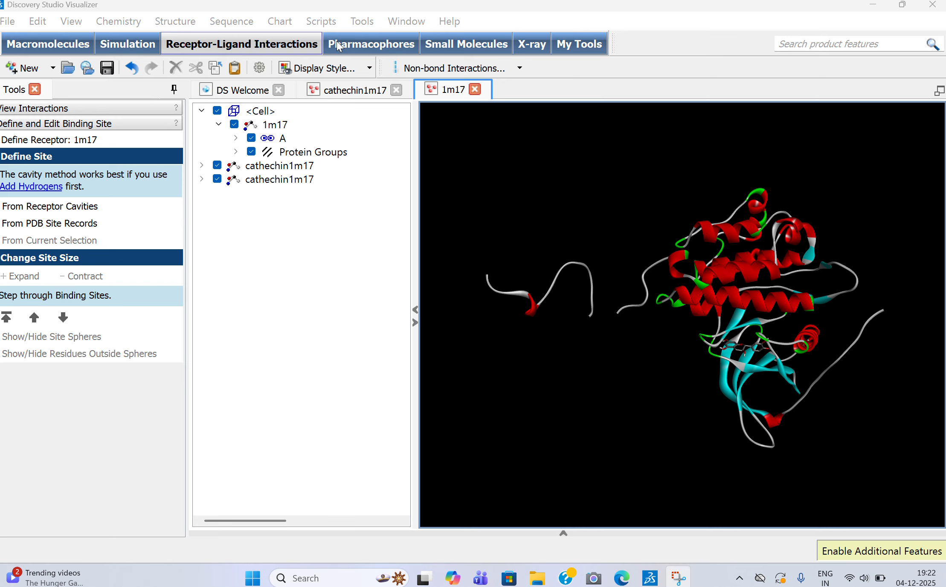
click(321, 21)
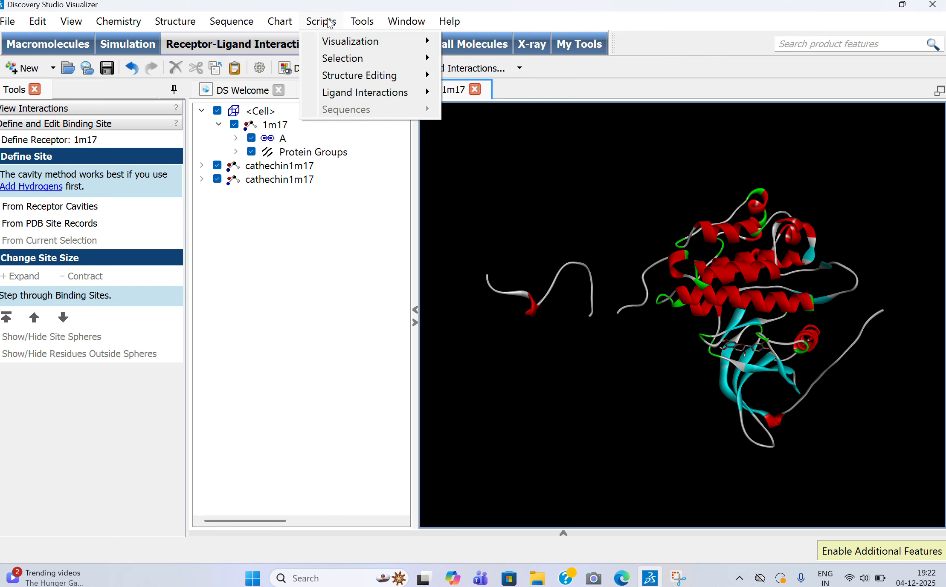
mouse_move(342, 42)
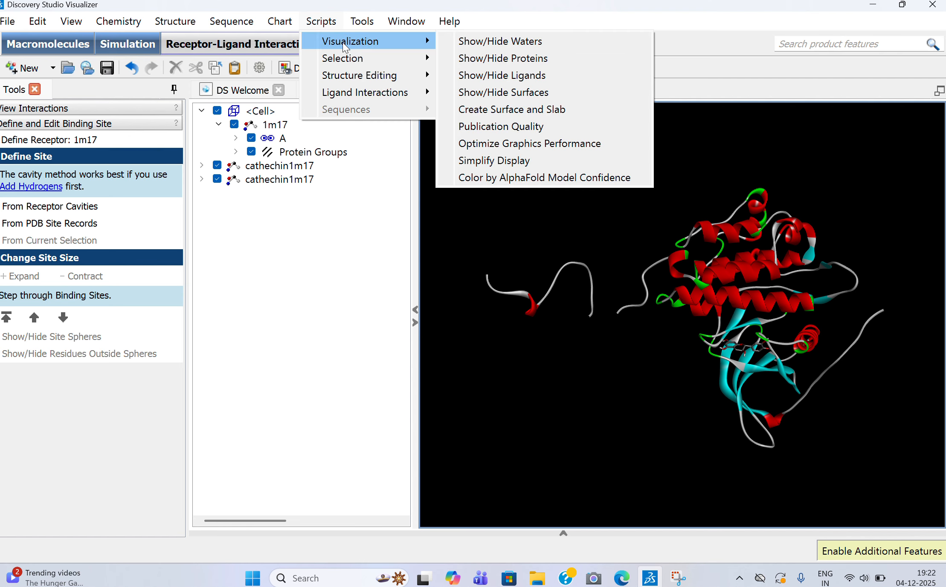
click(507, 126)
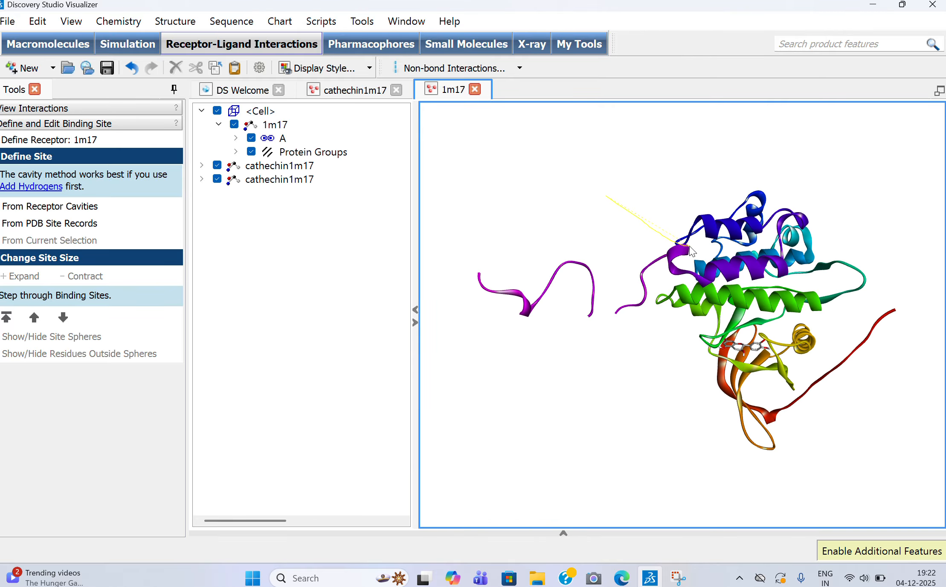
- Set the mouse mode to Rotate and turn the protein-ligand complex to view the ligand from several angles
click(621, 222)
right_click(619, 216)
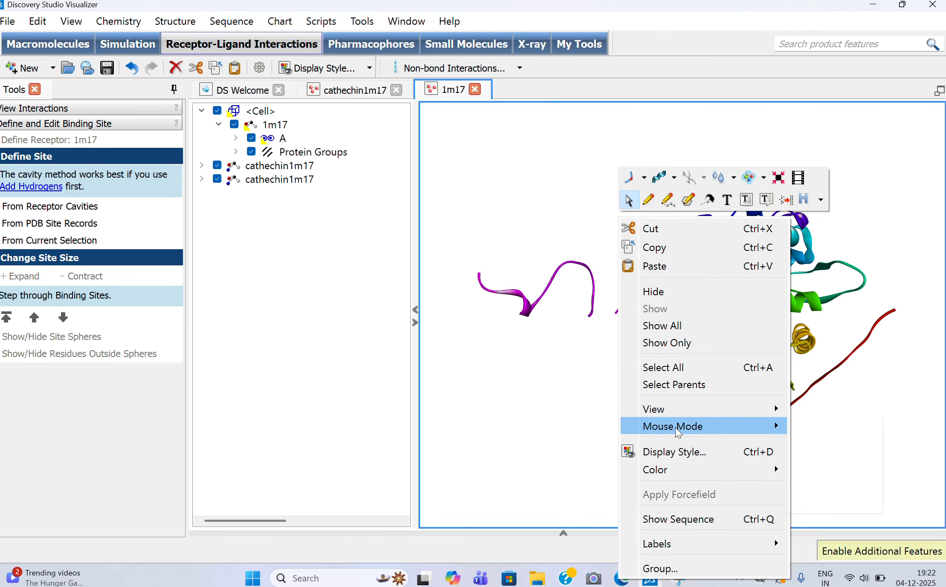
mouse_move(699, 431)
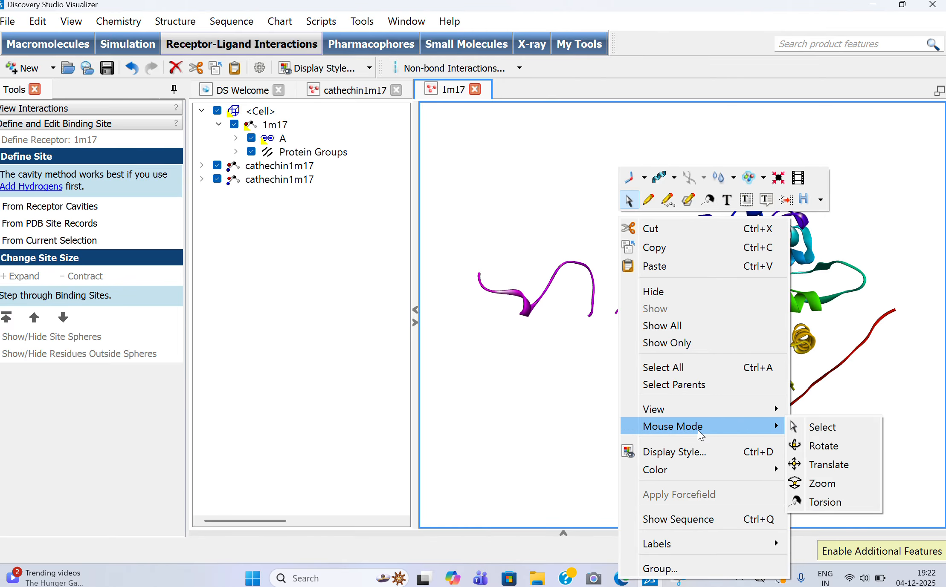
click(812, 452)
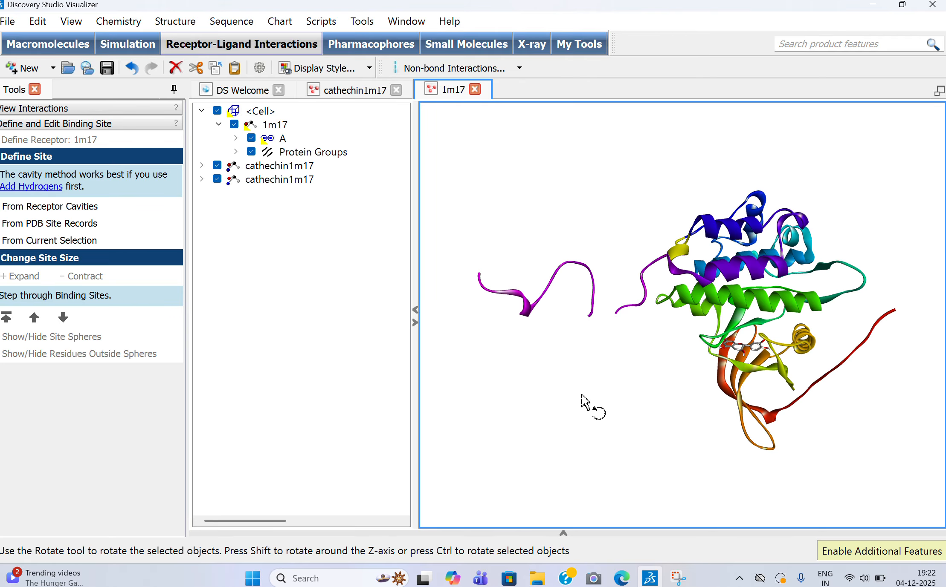
drag(581, 395, 703, 343)
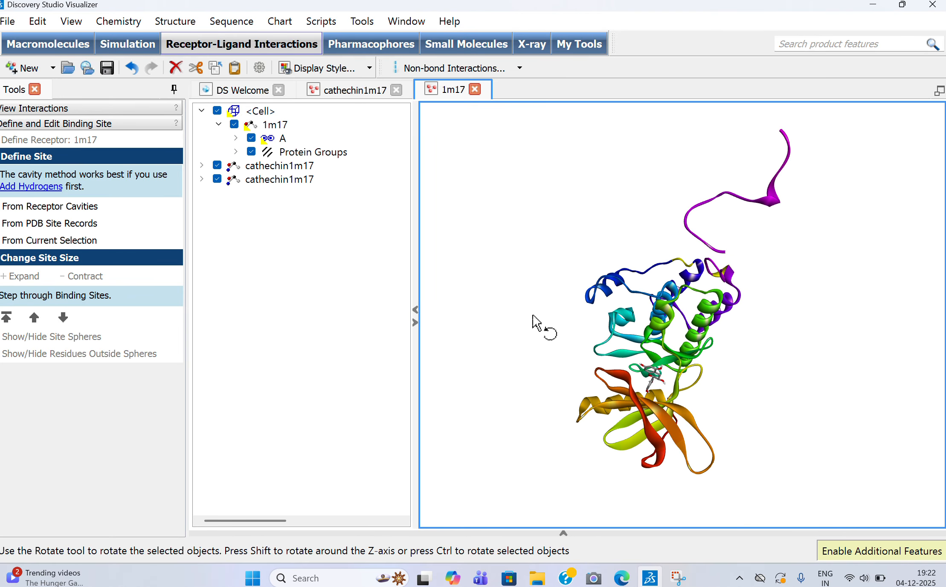
drag(533, 323, 744, 269)
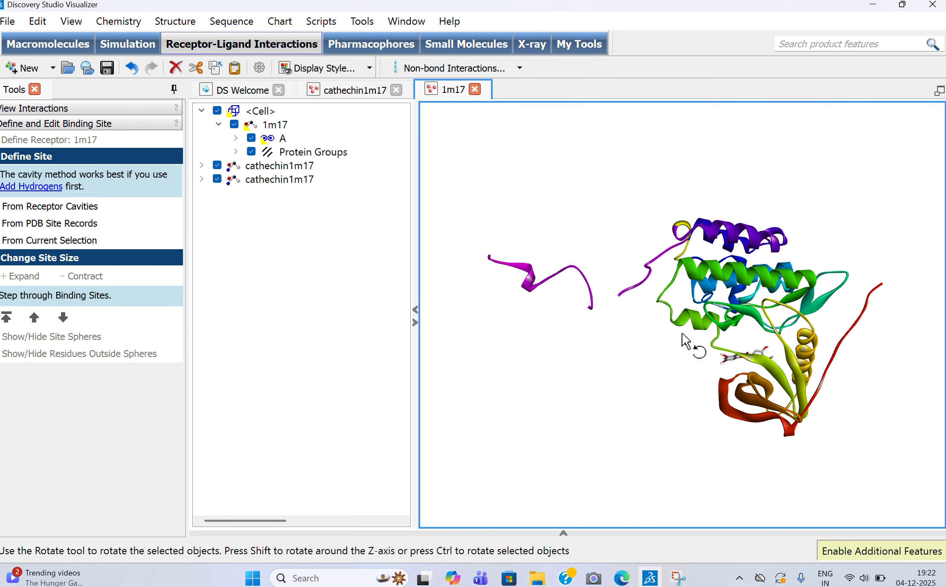
drag(682, 354, 720, 339)
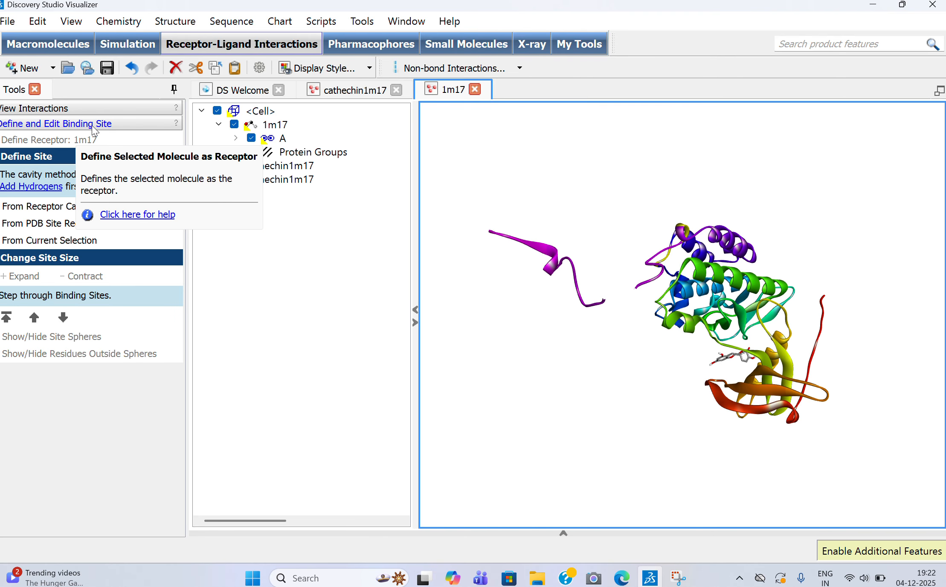
- Define the first cathechin1m17 entry as the ligand for receptor 1m17 and display its ligand interactions
click(402, 13)
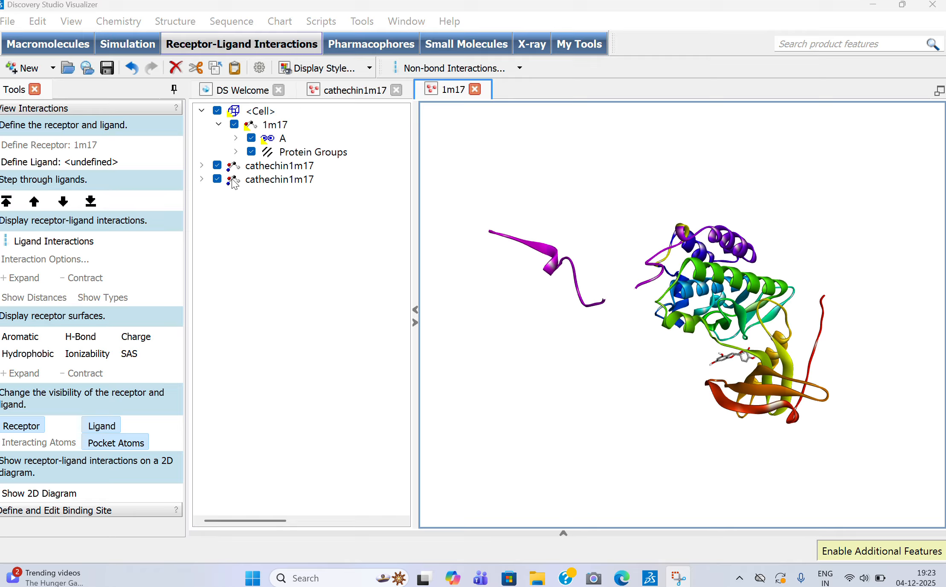
click(261, 167)
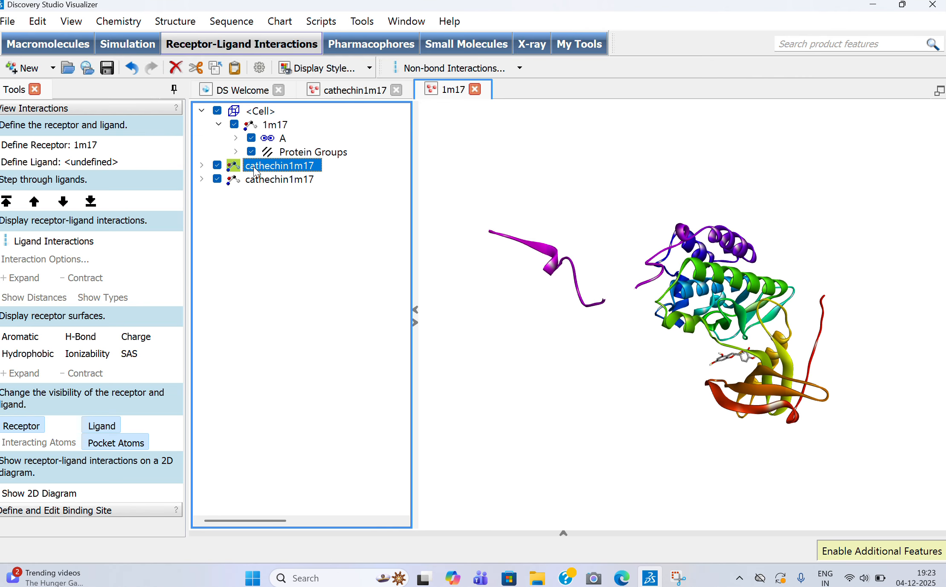
click(68, 165)
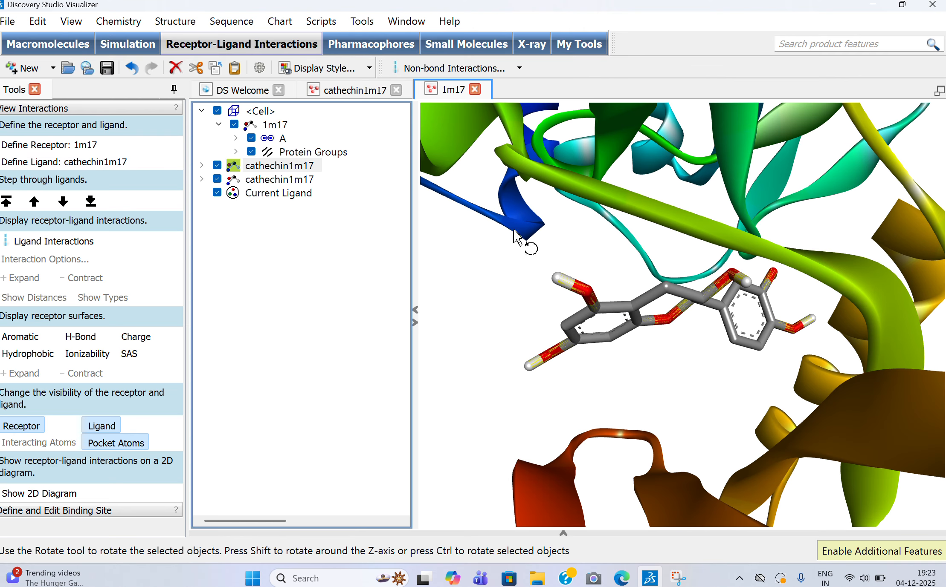
click(85, 243)
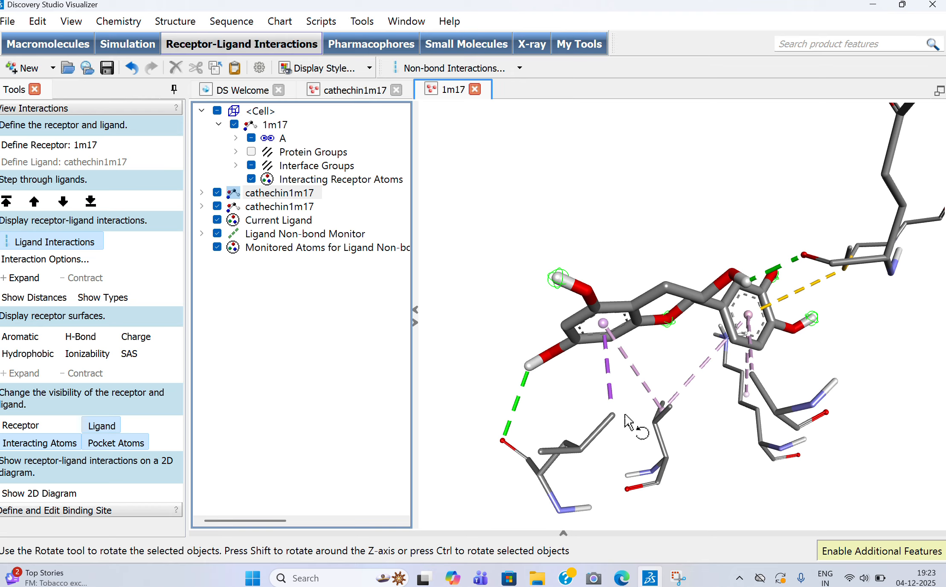
right_click(554, 179)
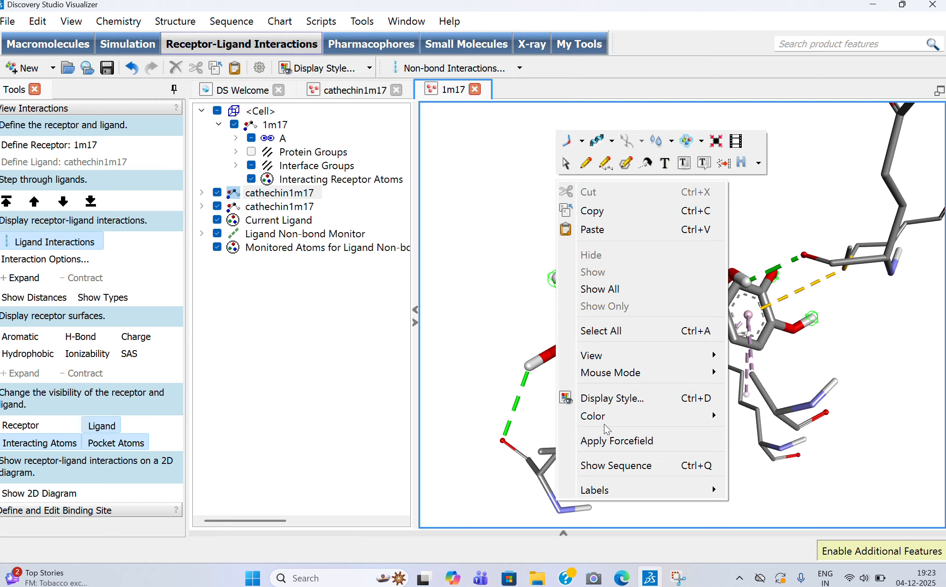
click(601, 482)
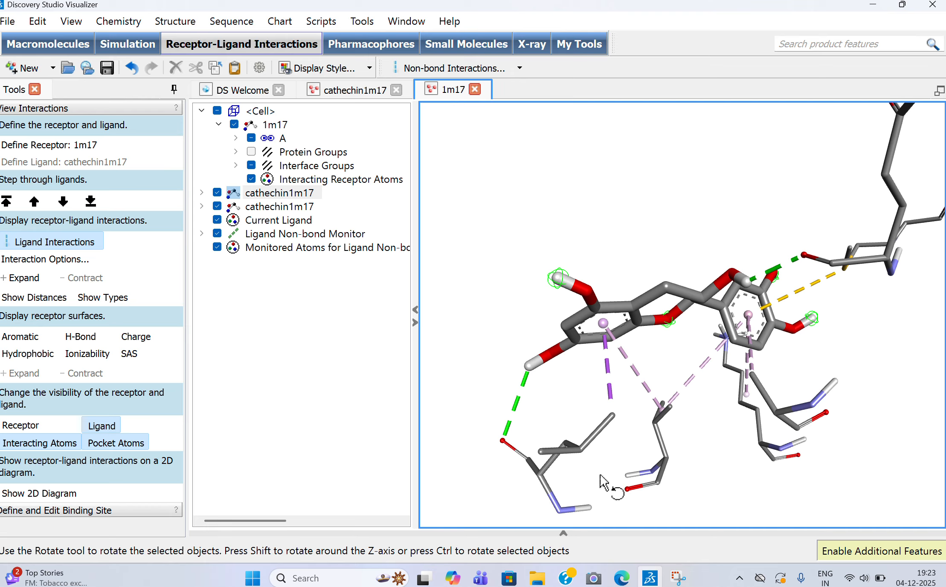
right_click(599, 215)
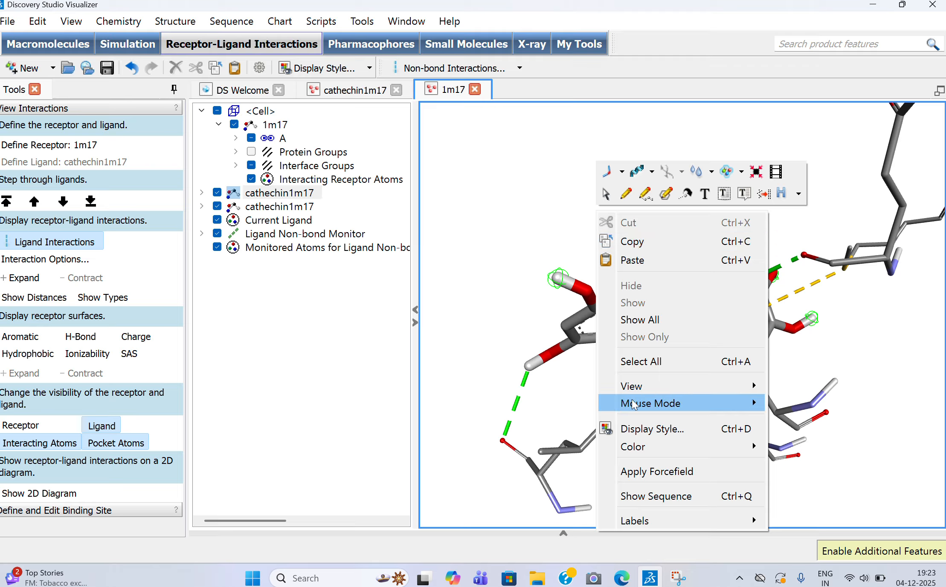
click(647, 497)
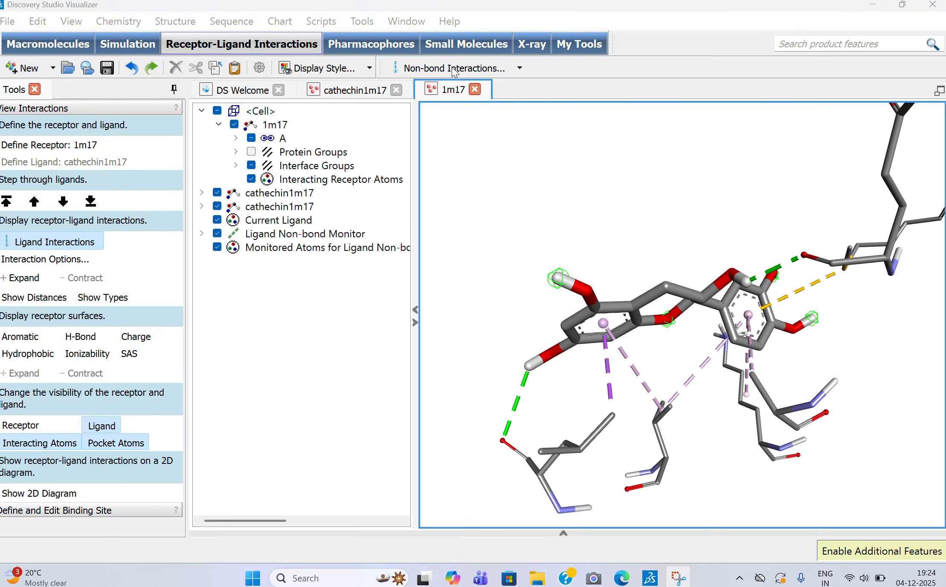
- Label the interacting residues with the AminoAcid object's Name attribute in black (#000000), using Arial size 10
click(501, 176)
right_click(501, 179)
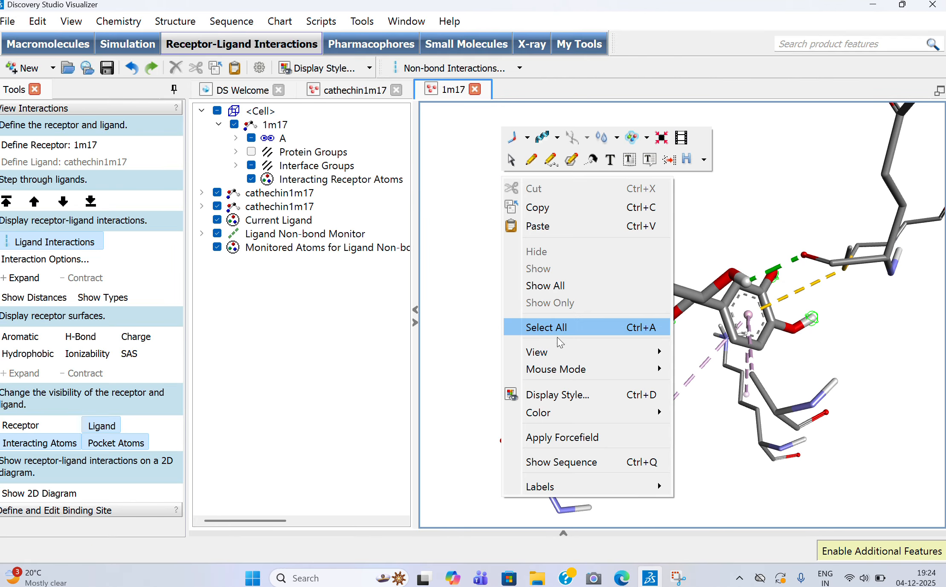
mouse_move(567, 486)
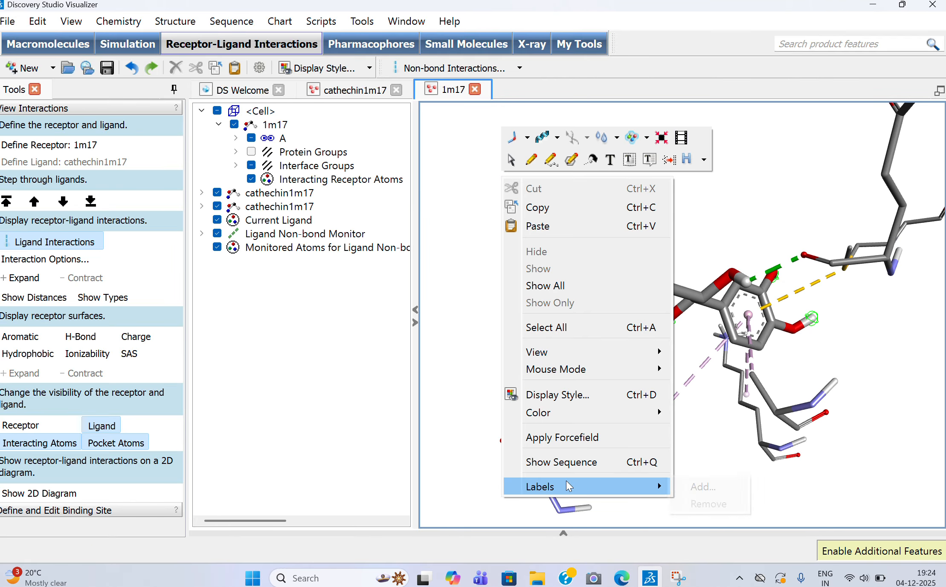
click(696, 492)
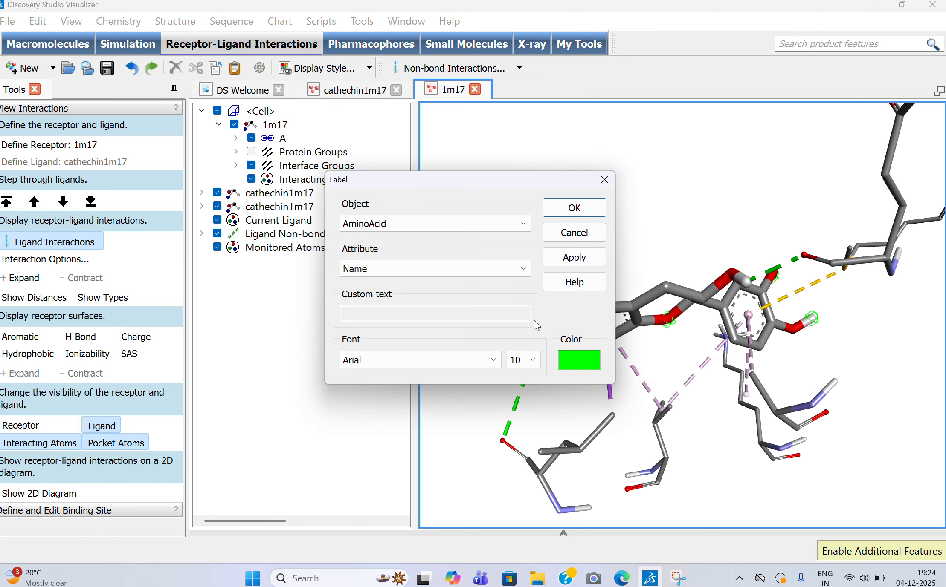
click(458, 221)
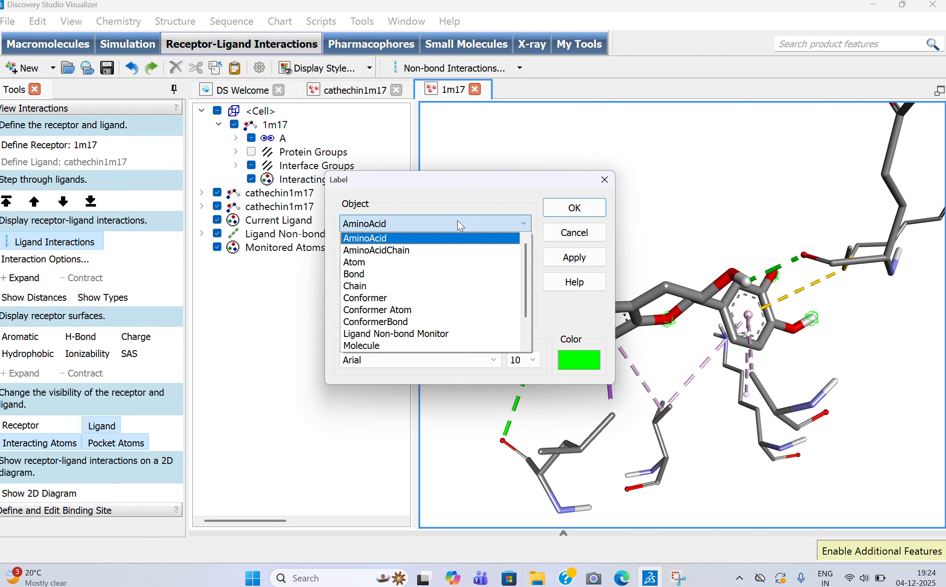
click(432, 238)
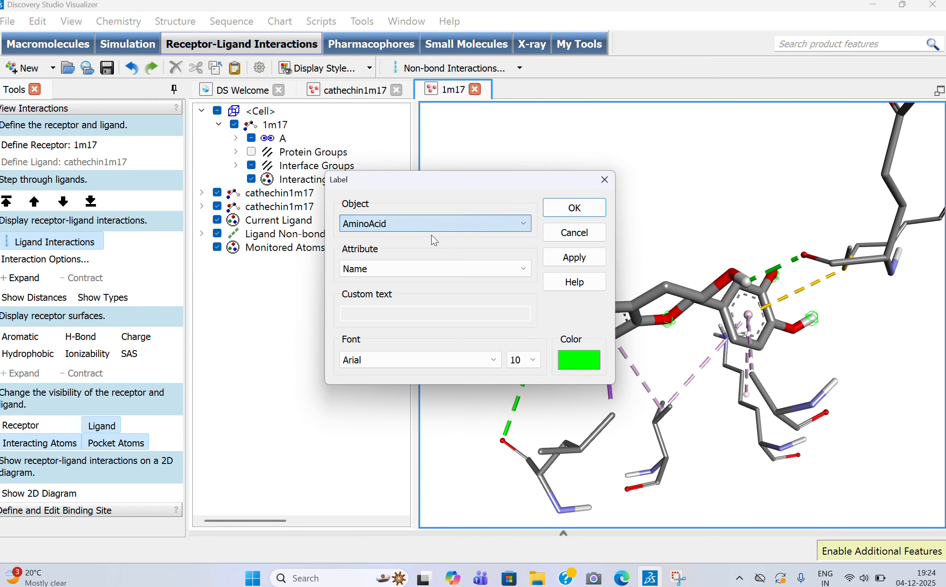
click(583, 360)
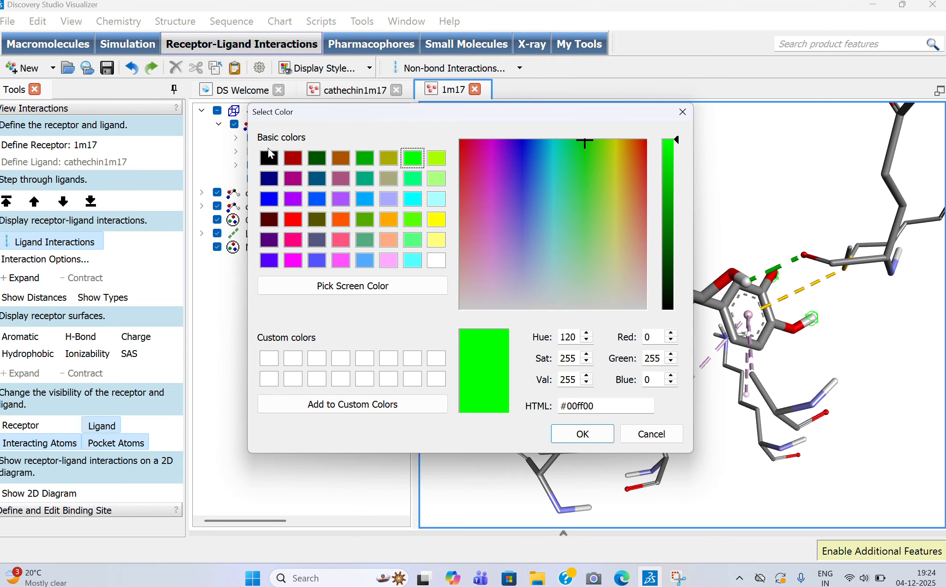
click(269, 154)
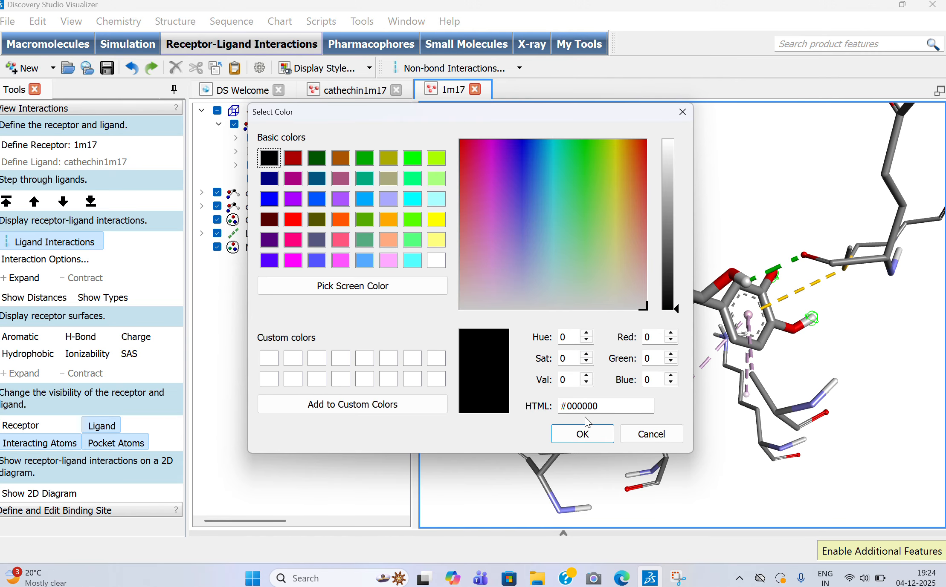
click(588, 433)
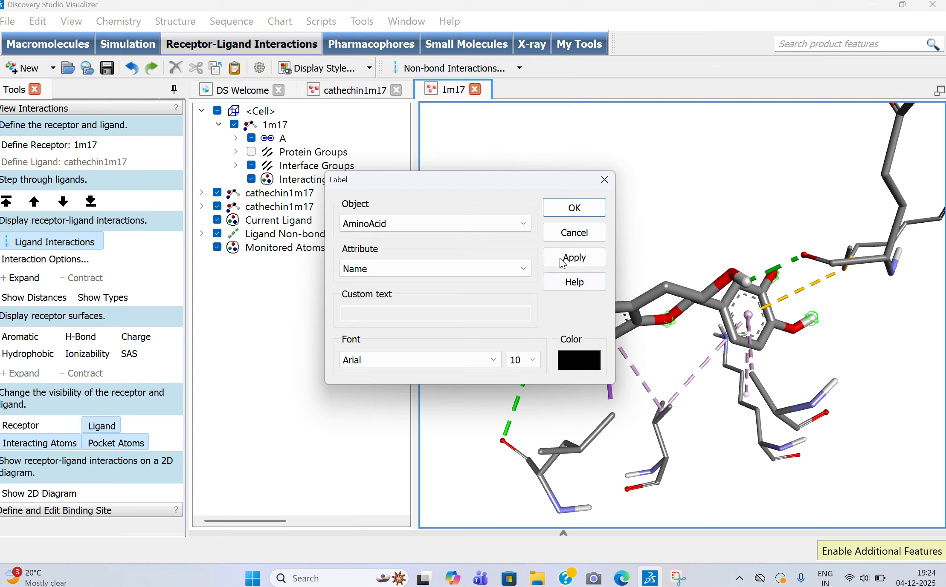
click(574, 208)
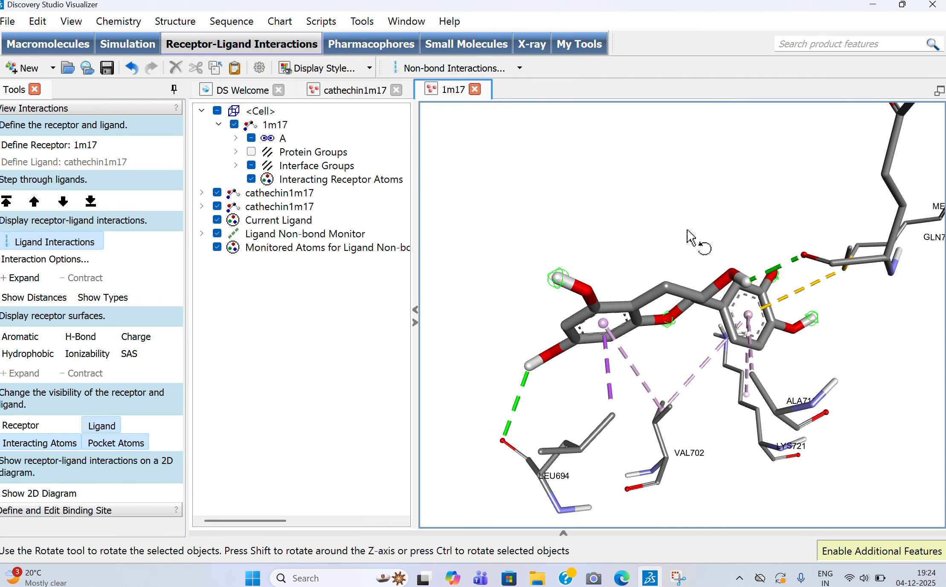
- Generate a 2D diagram of the interactions between the 1m17 receptor and the cathechin1m17 ligand
drag(669, 225, 625, 135)
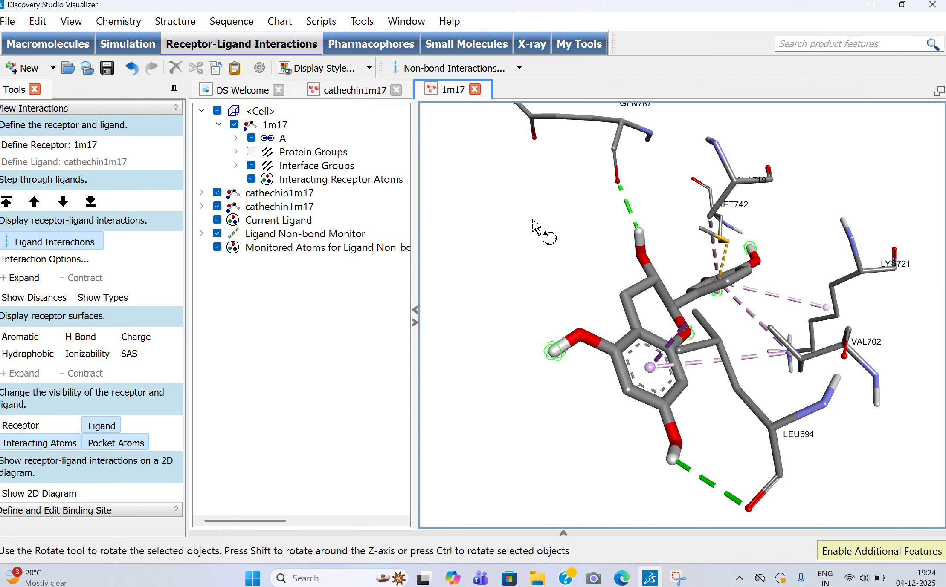
drag(537, 228, 597, 222)
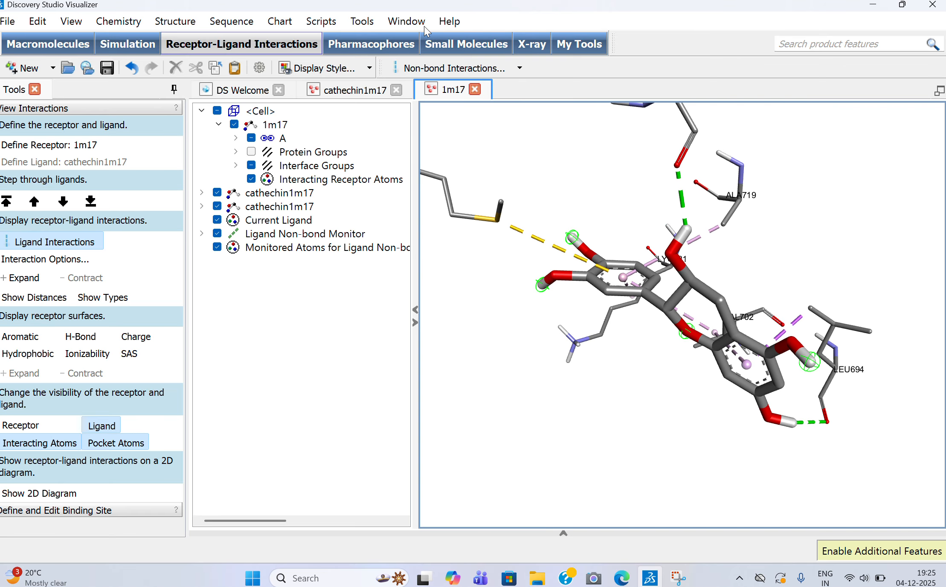
drag(618, 226, 775, 222)
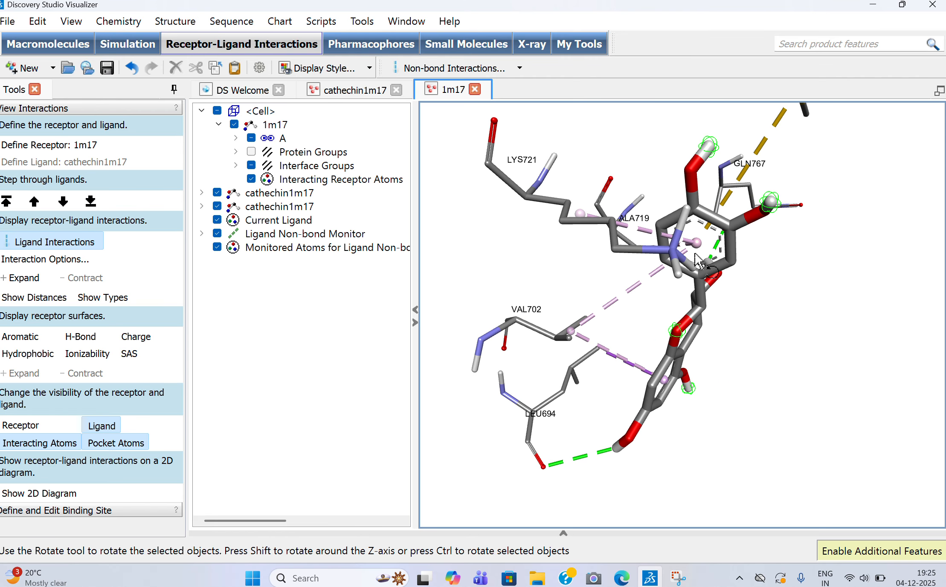
click(32, 495)
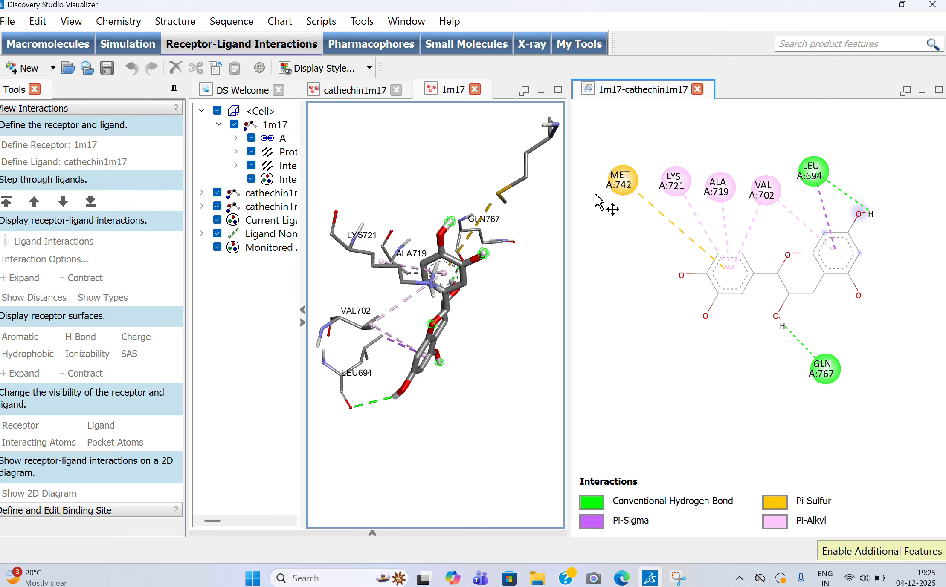
right_click(627, 262)
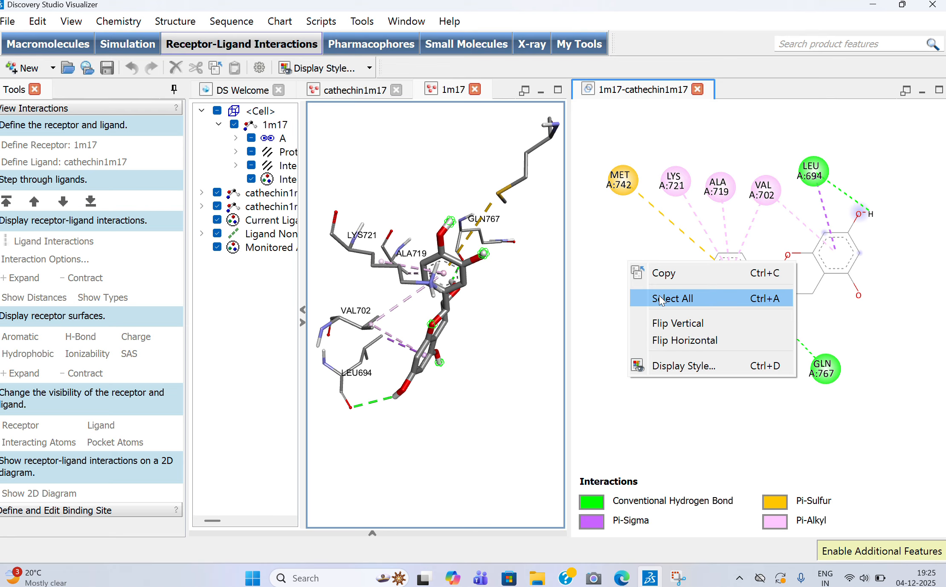
click(625, 160)
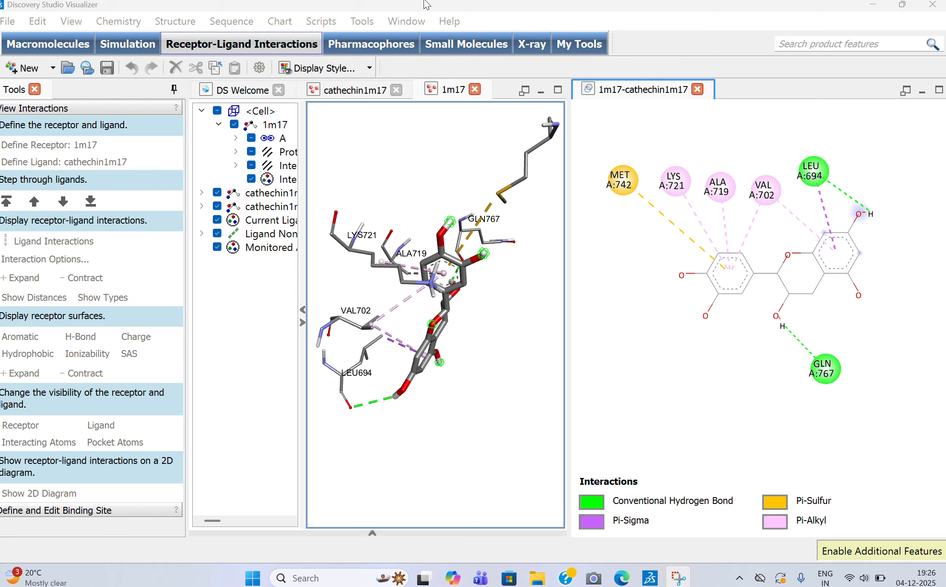
- Turn on distance display for the interactions in the 2D diagram through its display style settings
right_click(671, 139)
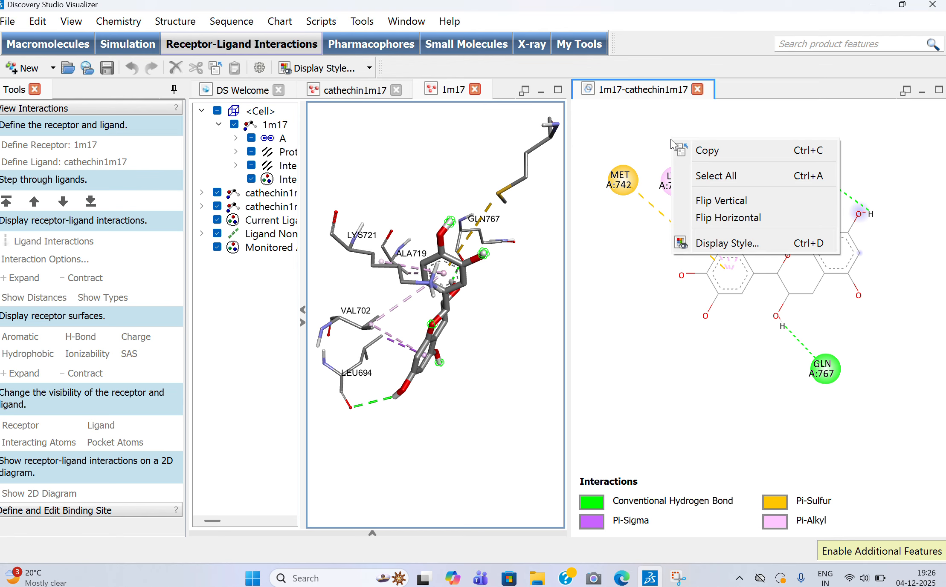
click(724, 242)
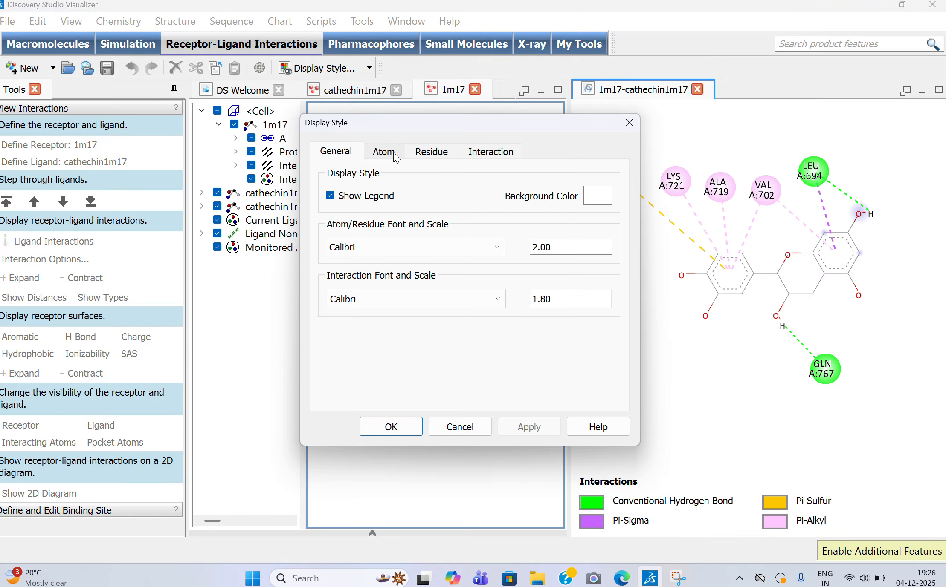
click(477, 154)
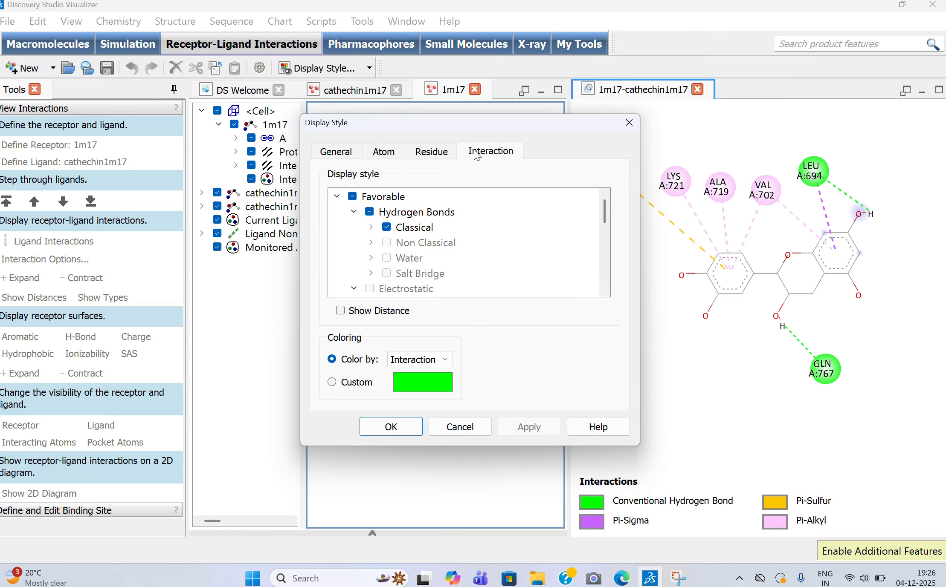
click(341, 312)
click(390, 426)
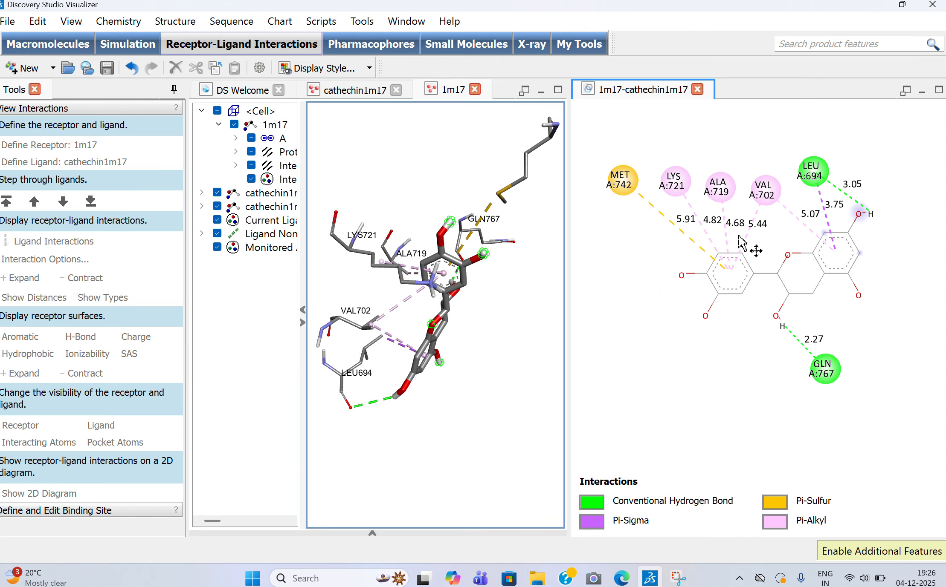